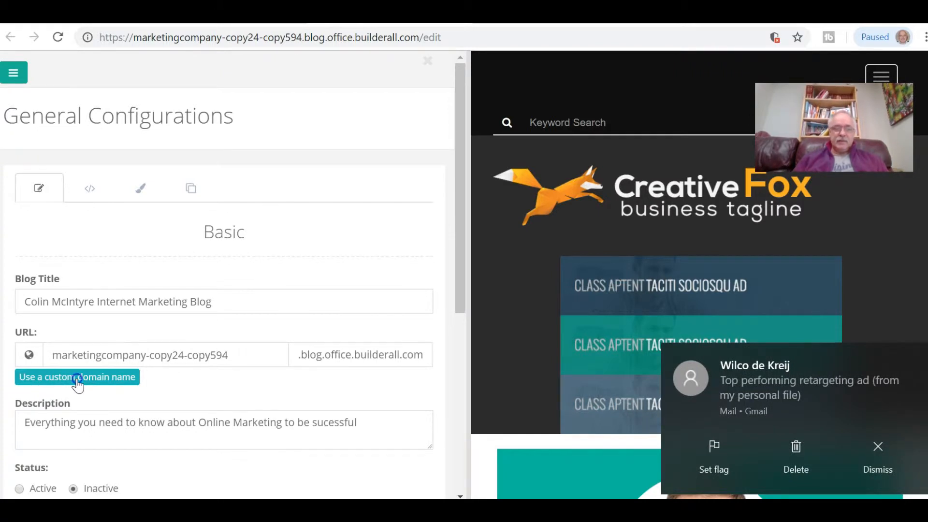
# Step: Switch the blog URL to a custom domain name, then log in to Uniregistry with the saved account e-mail and password
pyautogui.click(78, 378)
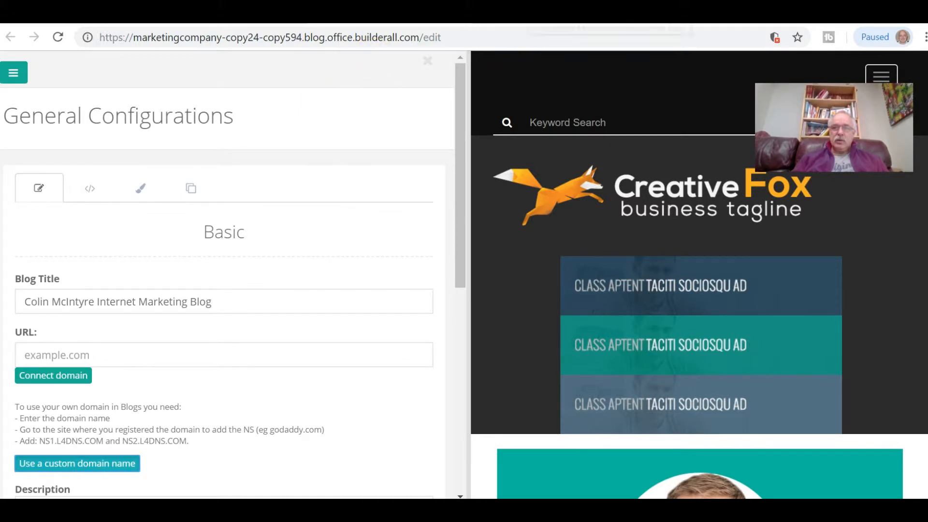
pyautogui.hotkey('ctrl', 'Tab')
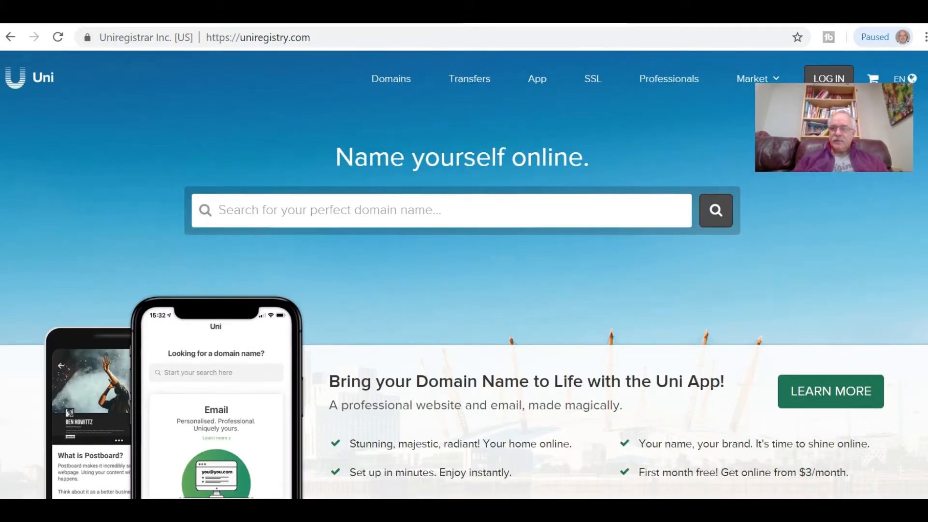
pyautogui.click(839, 78)
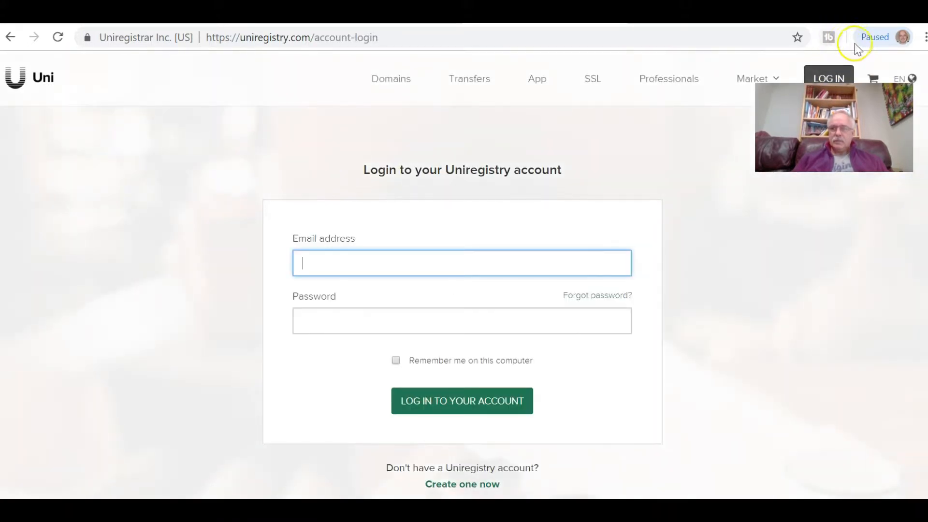
pyautogui.click(924, 37)
pyautogui.click(797, 60)
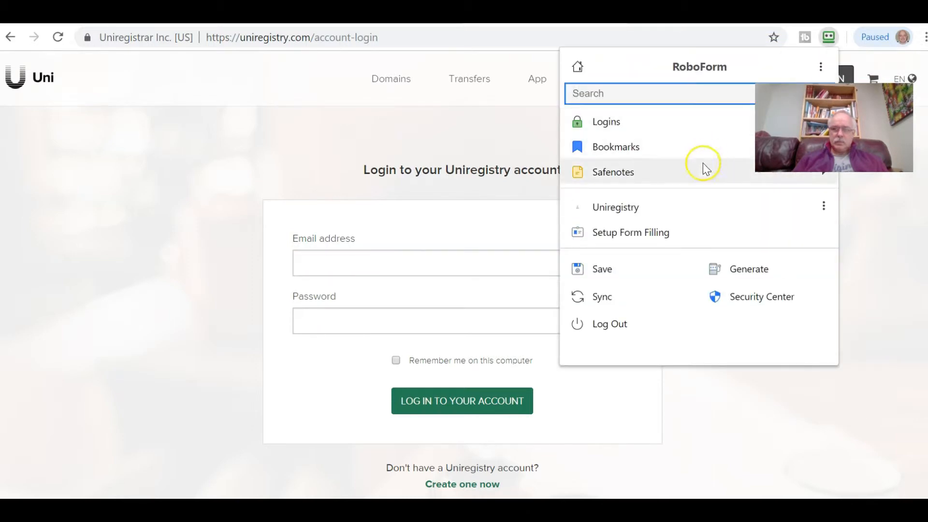
pyautogui.click(675, 203)
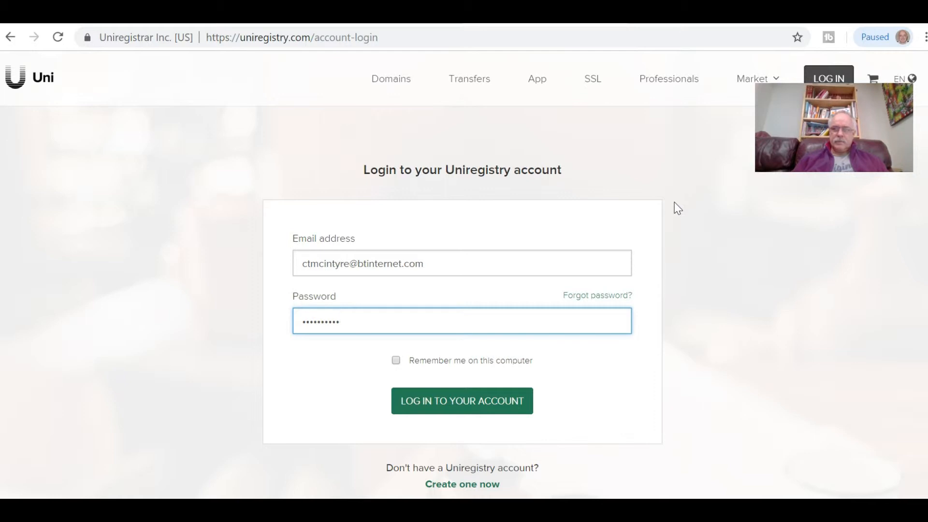
pyautogui.click(495, 396)
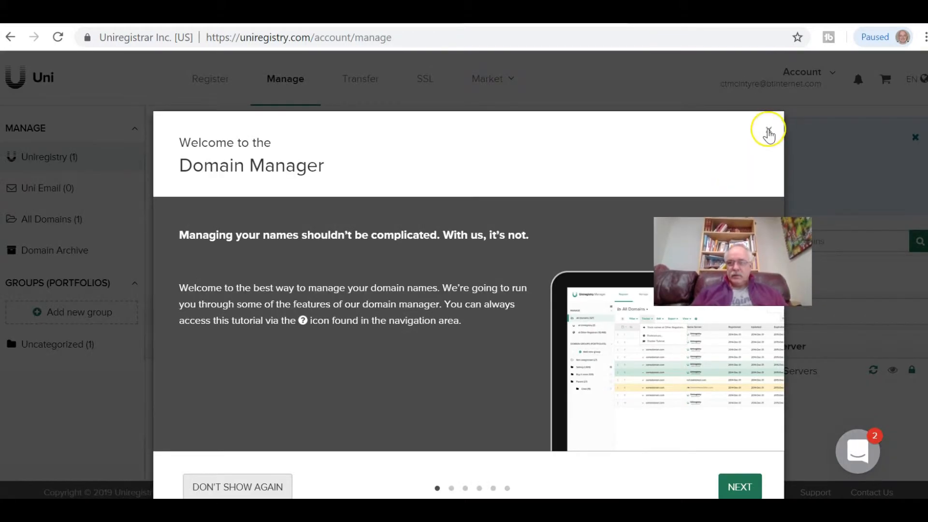
pyautogui.click(771, 129)
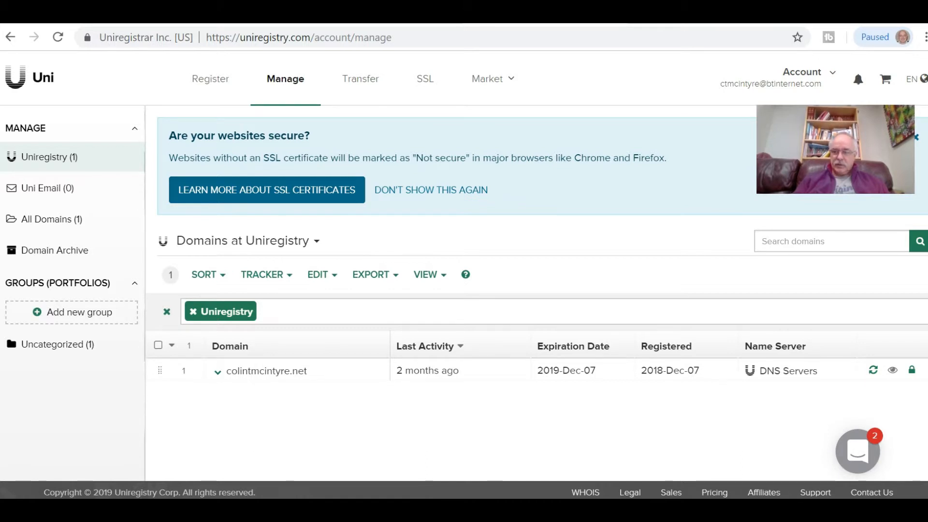
# Step: Open the NS / DNS records of the registered domain in Uniregistry
pyautogui.click(294, 372)
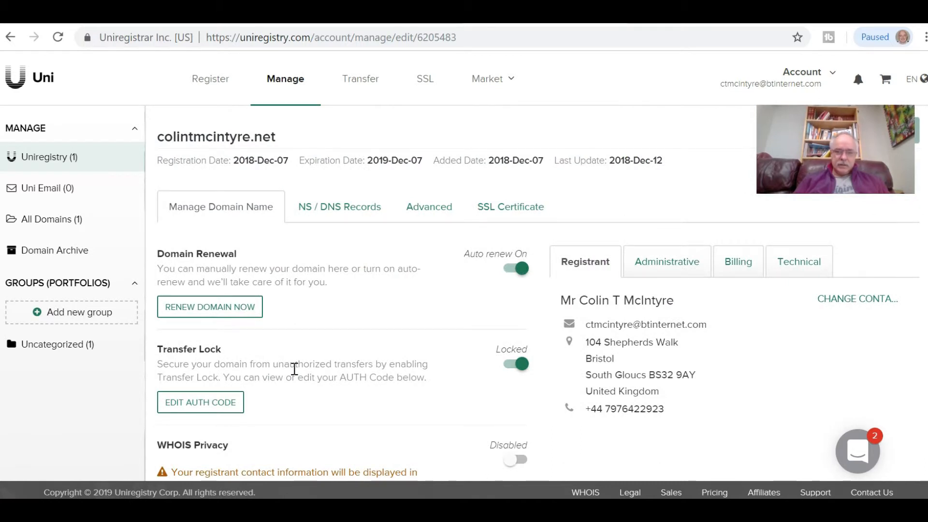
pyautogui.click(350, 211)
pyautogui.click(756, 222)
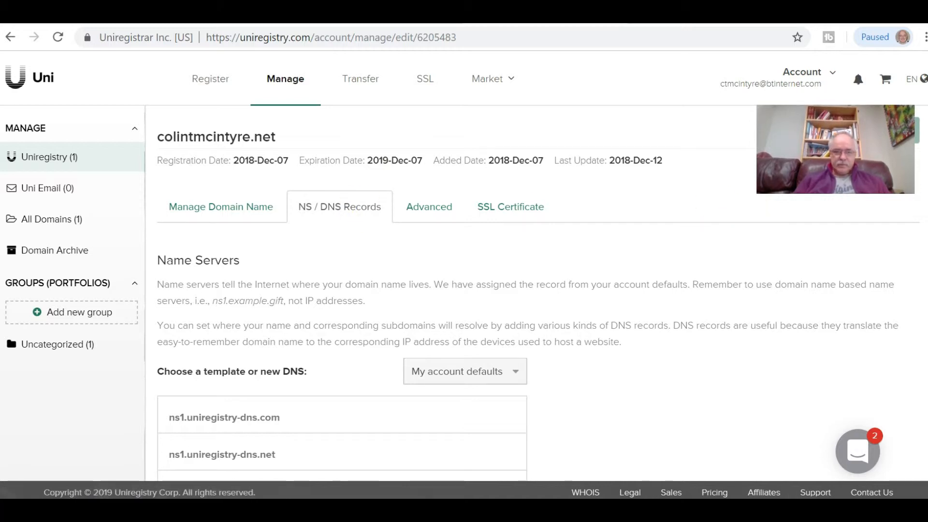
# Step: Choose "Set new name servers..." as the domain's DNS template and dismiss the tip about saving changes
pyautogui.scroll(-5, 341, 126)
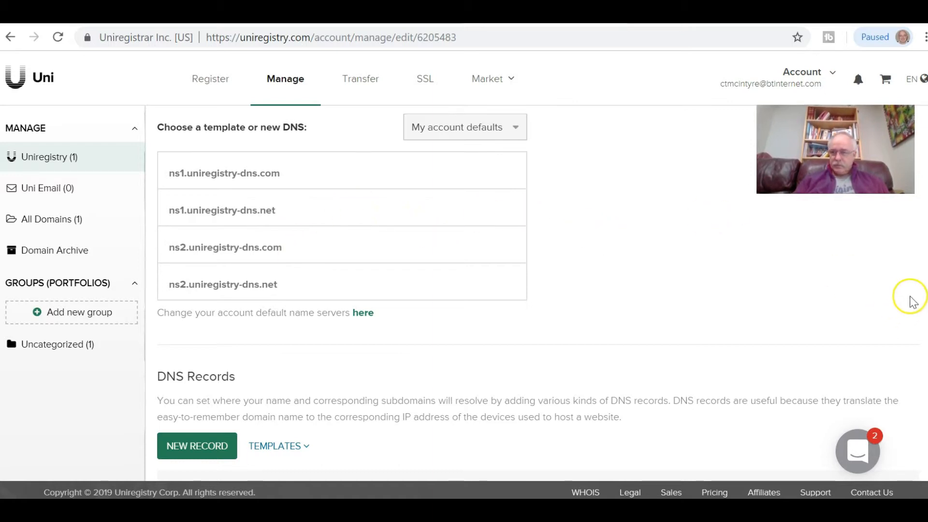
pyautogui.scroll(4, 923, 228)
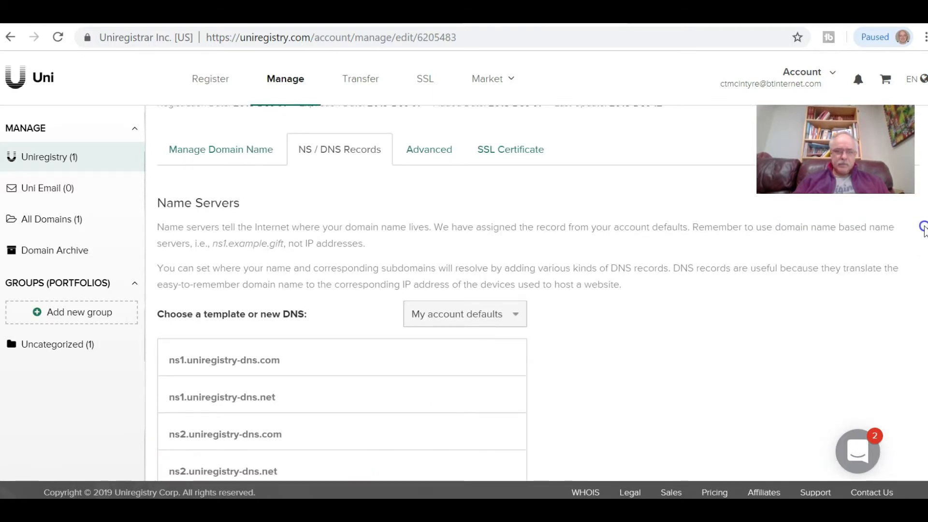
pyautogui.scroll(-3, 627, 195)
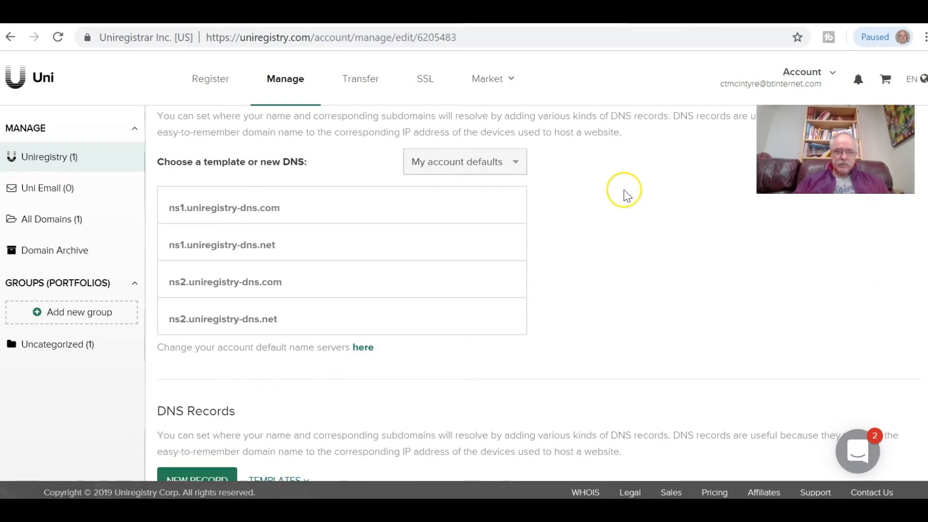
pyautogui.click(511, 170)
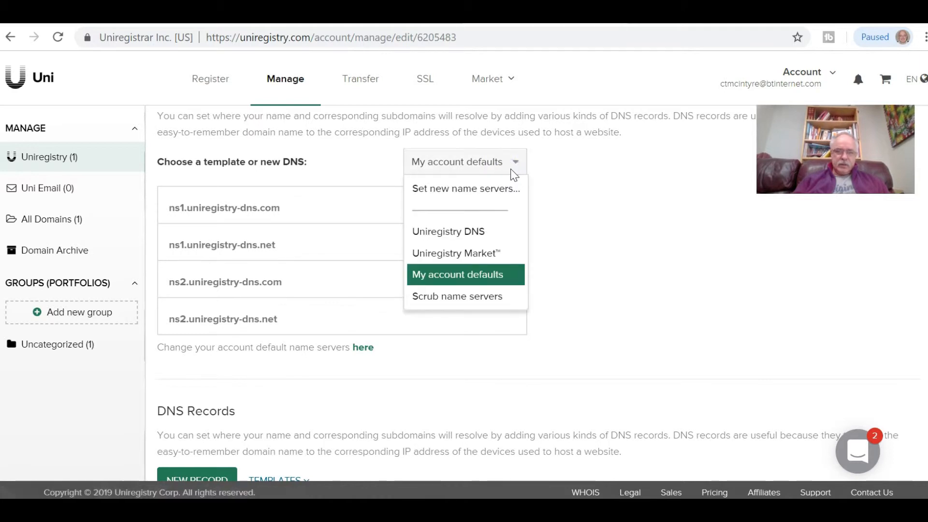
pyautogui.click(512, 195)
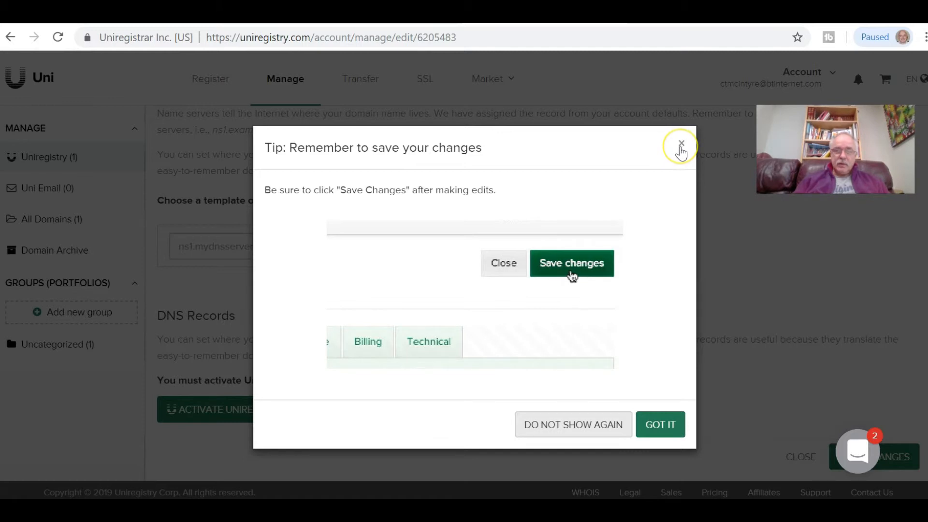
pyautogui.click(681, 145)
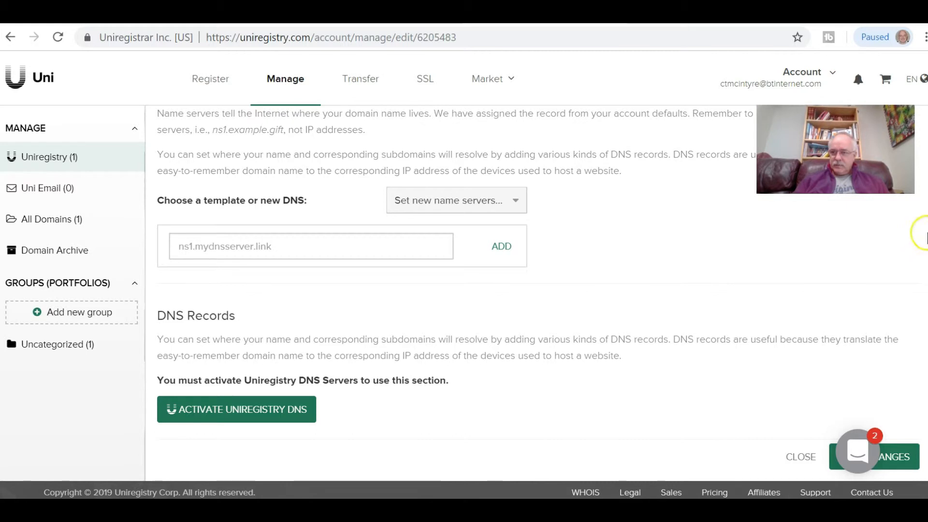
# Step: Copy the registered domain name from Uniregistry and paste it as the blog's custom URL in Builderall
pyautogui.scroll(4, 922, 156)
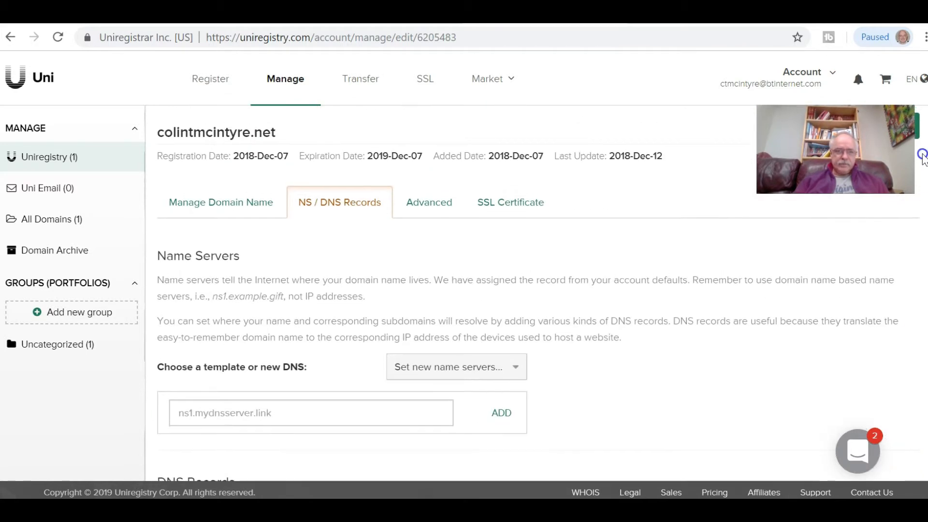
pyautogui.moveTo(276, 134); pyautogui.dragTo(158, 131)
pyautogui.hotkey('ctrl', 'c')
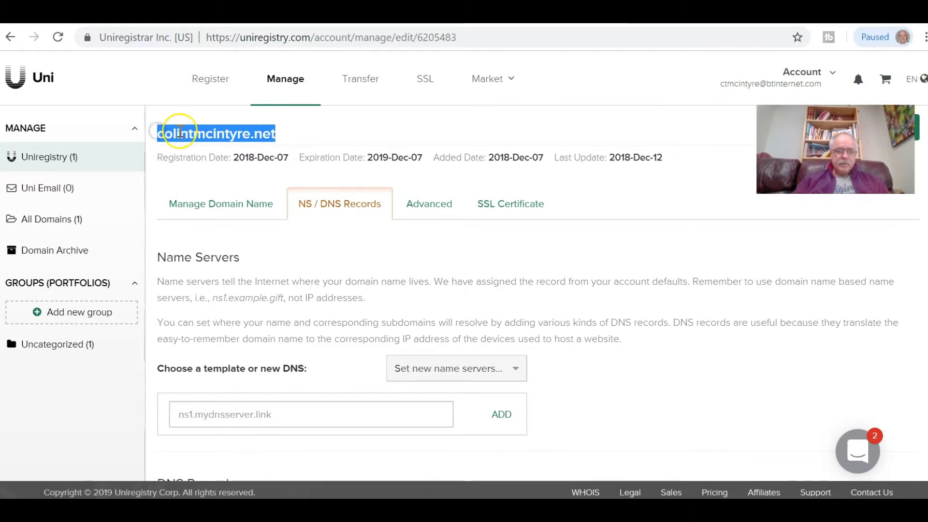
pyautogui.rightClick(179, 131)
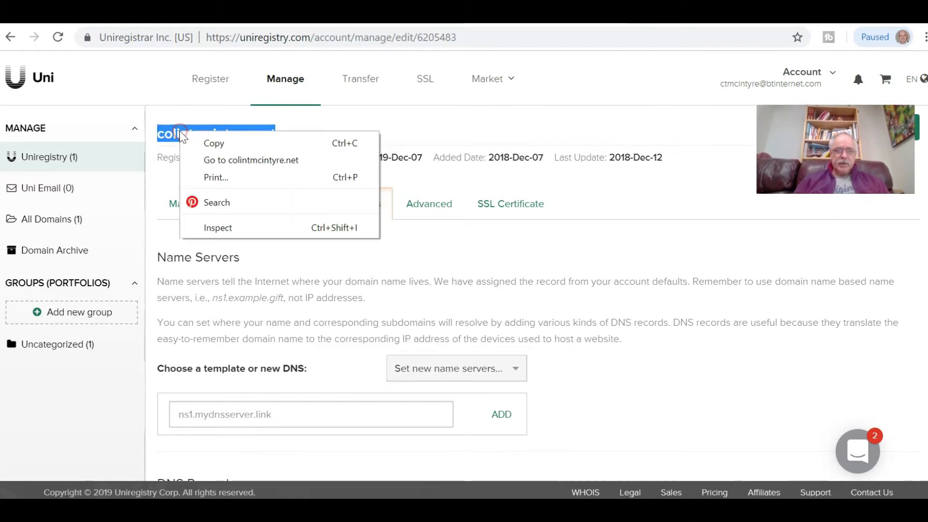
pyautogui.click(207, 143)
pyautogui.click(449, 15)
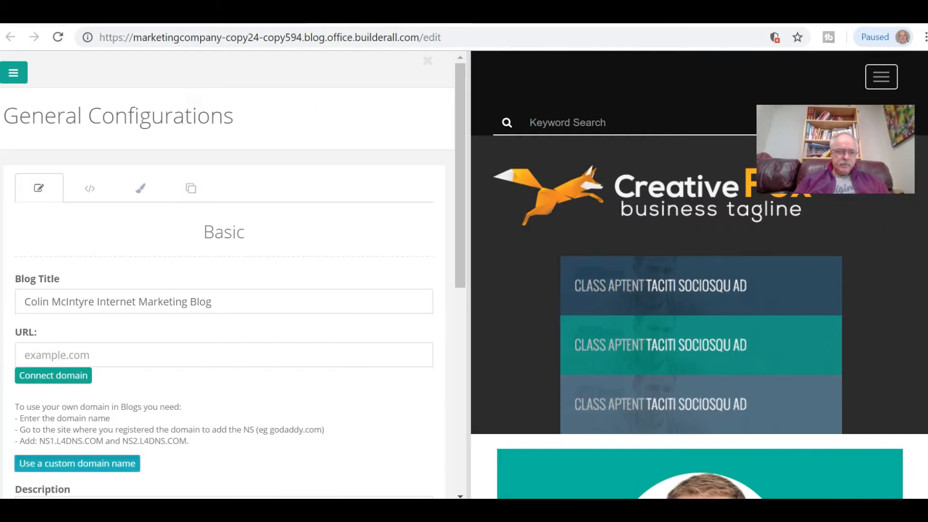
pyautogui.click(91, 360)
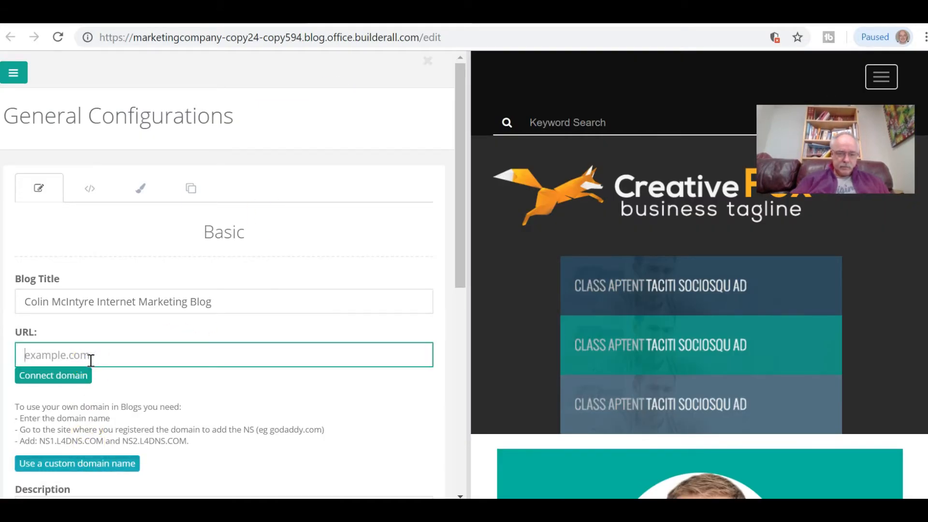
pyautogui.hotkey('ctrl', 'v')
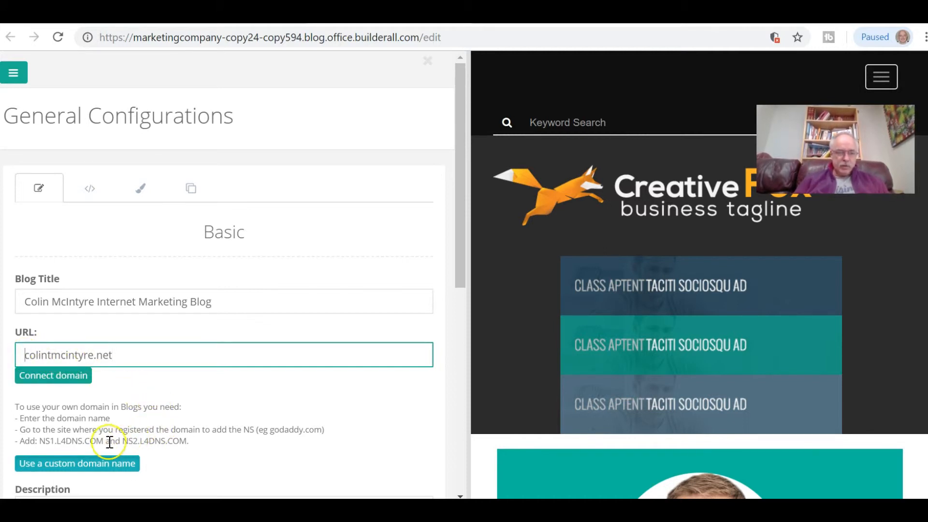
# Step: Copy NS1.L4DNS.COM from the Builderall instructions and enter it as a new name server for the domain in Uniregistry
pyautogui.moveTo(106, 441); pyautogui.dragTo(44, 444)
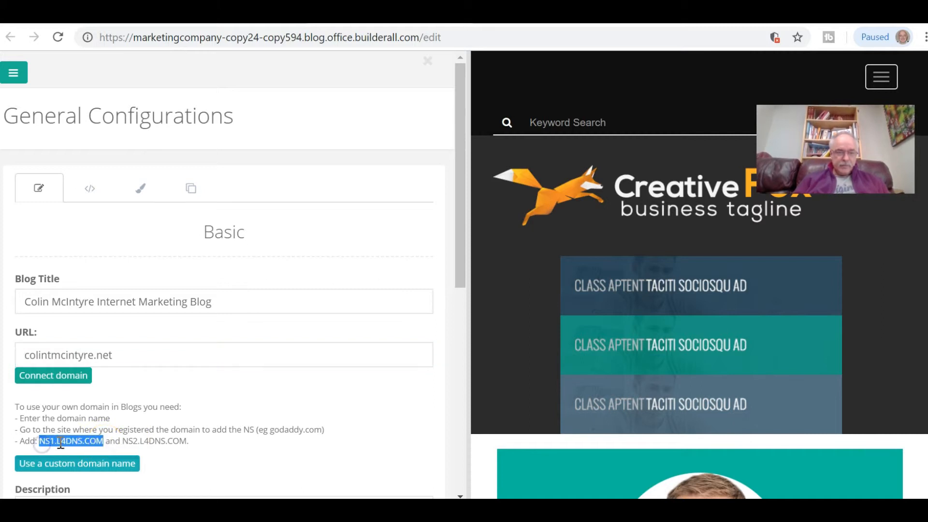
pyautogui.rightClick(60, 442)
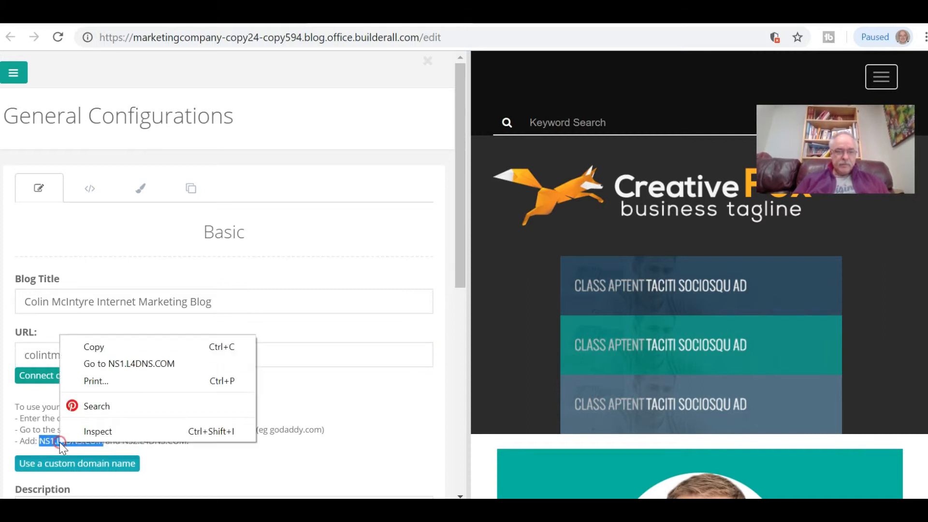
pyautogui.click(119, 346)
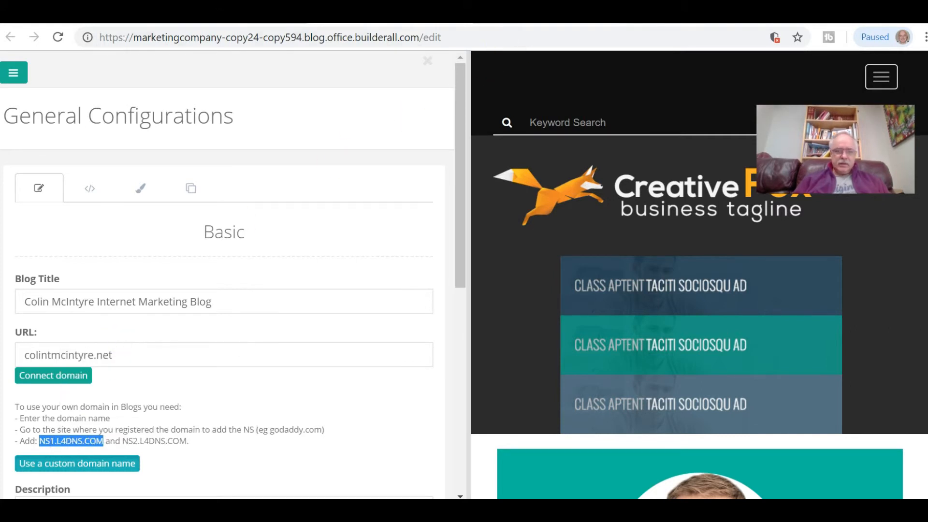
pyautogui.hotkey('ctrl', 'Tab')
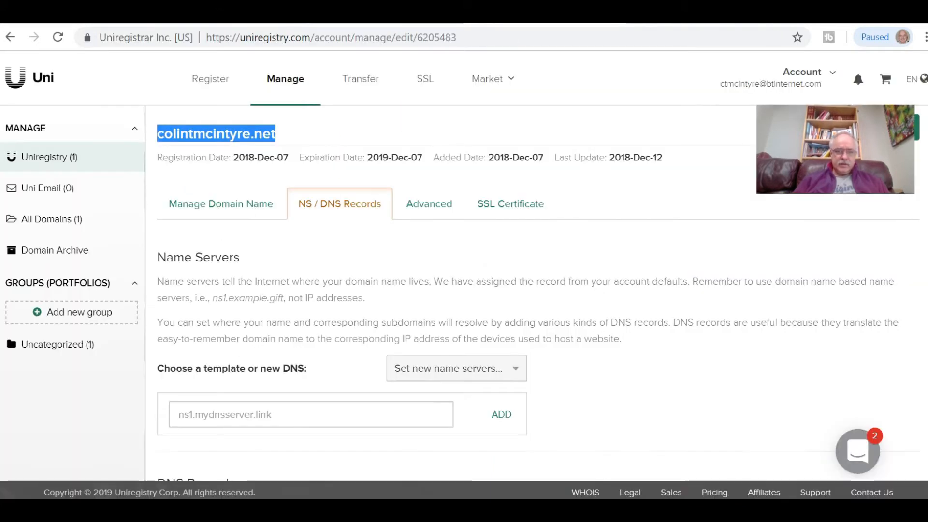
pyautogui.click(319, 411)
pyautogui.hotkey('ctrl', 'v')
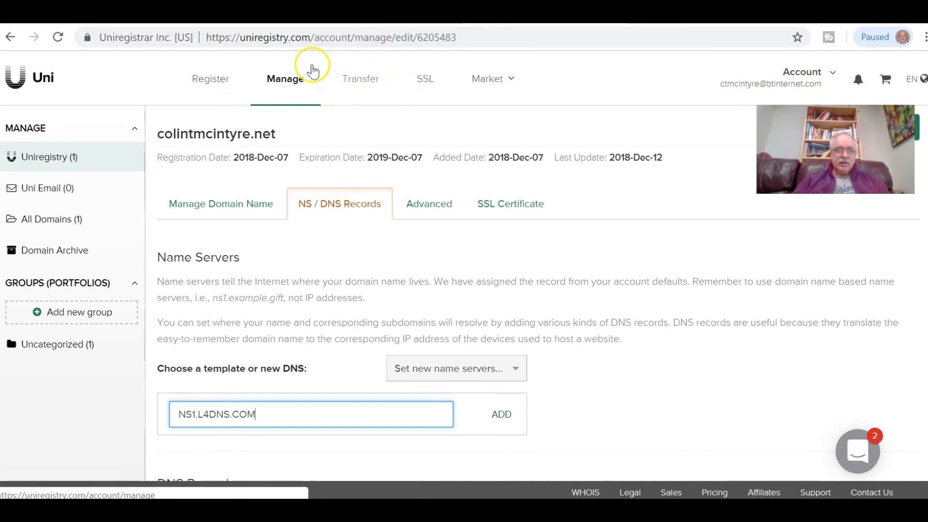
# Step: Copy NS2.L4DNS.COM from the Builderall instructions and replace the name server entry in Uniregistry with it
pyautogui.click(263, 14)
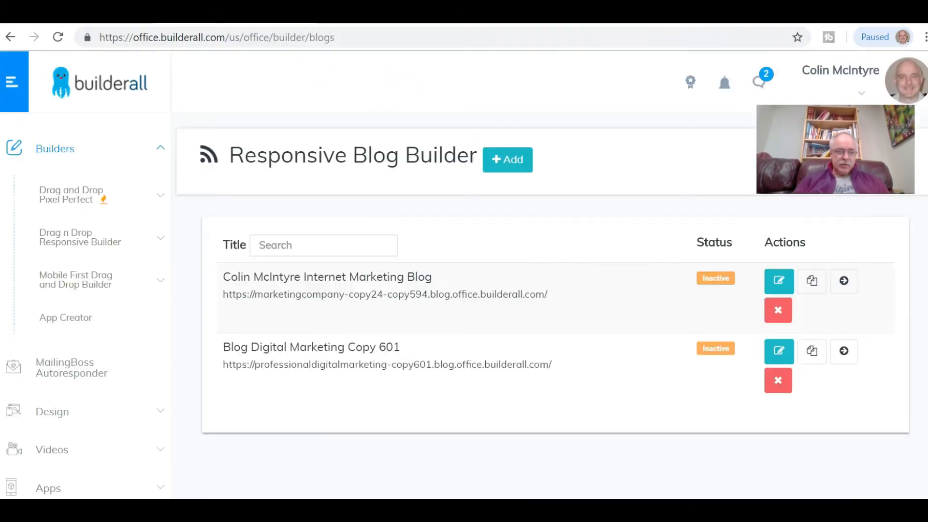
pyautogui.click(405, 17)
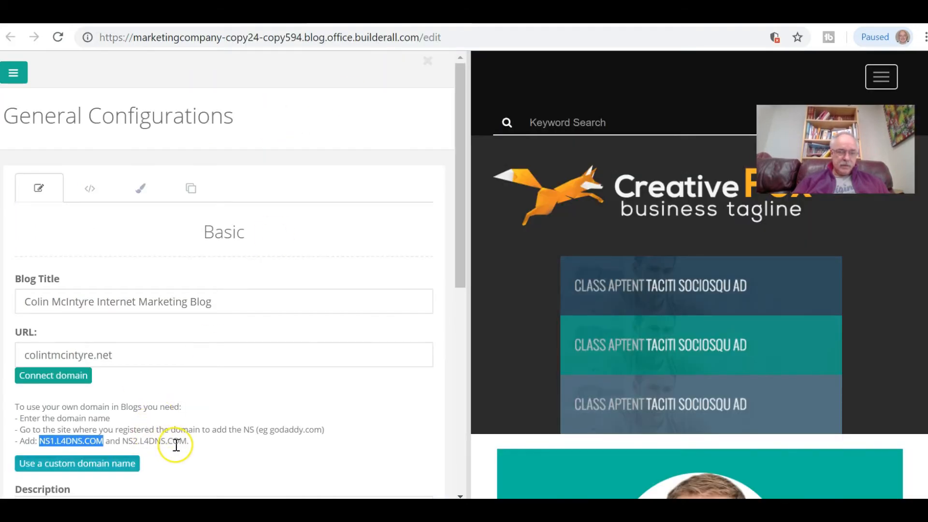
pyautogui.moveTo(186, 446); pyautogui.dragTo(121, 443)
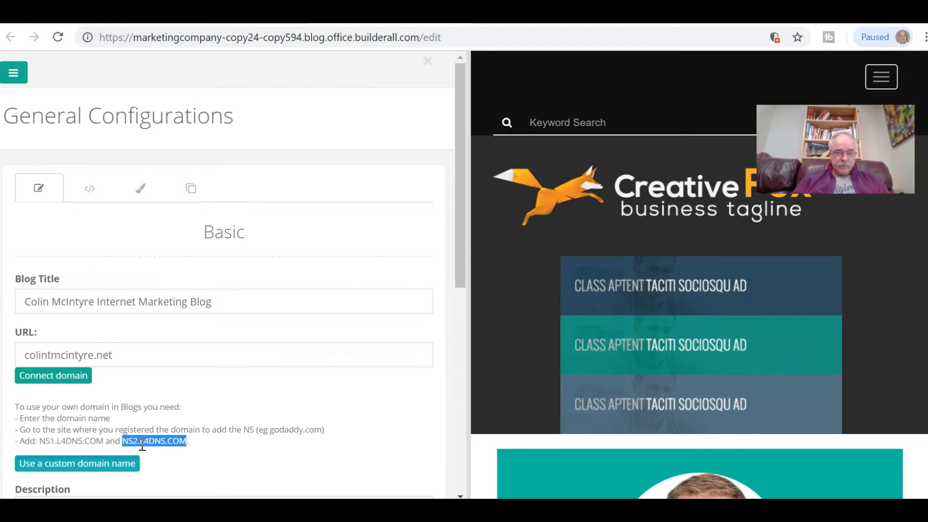
pyautogui.rightClick(141, 444)
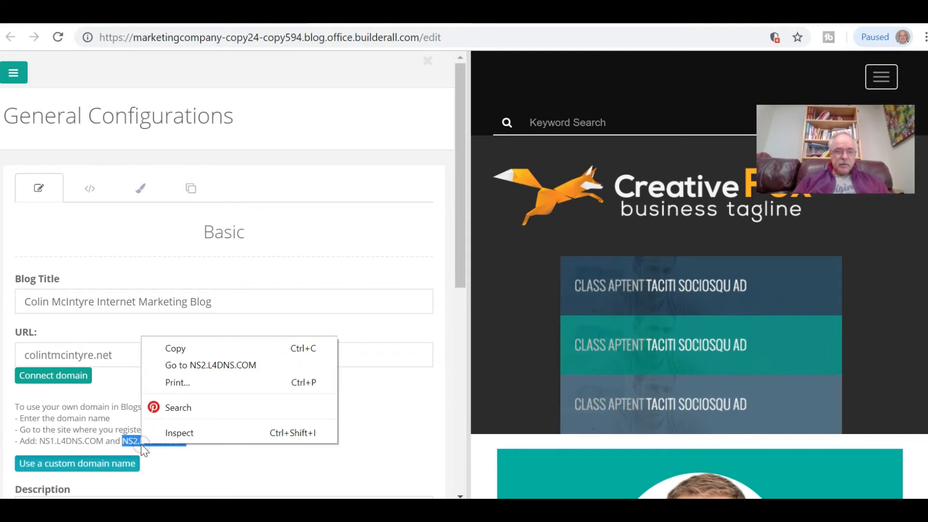
pyautogui.click(184, 350)
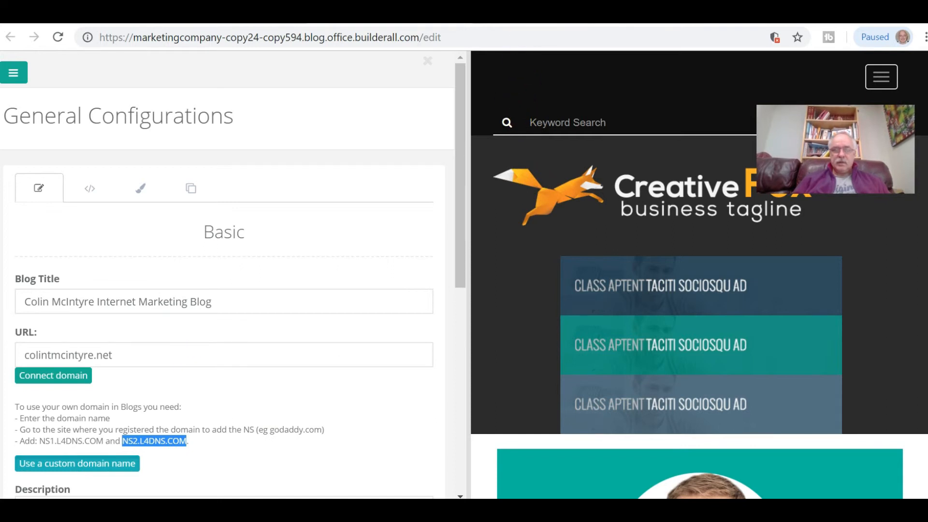
pyautogui.click(531, 15)
pyautogui.moveTo(303, 411); pyautogui.dragTo(150, 421)
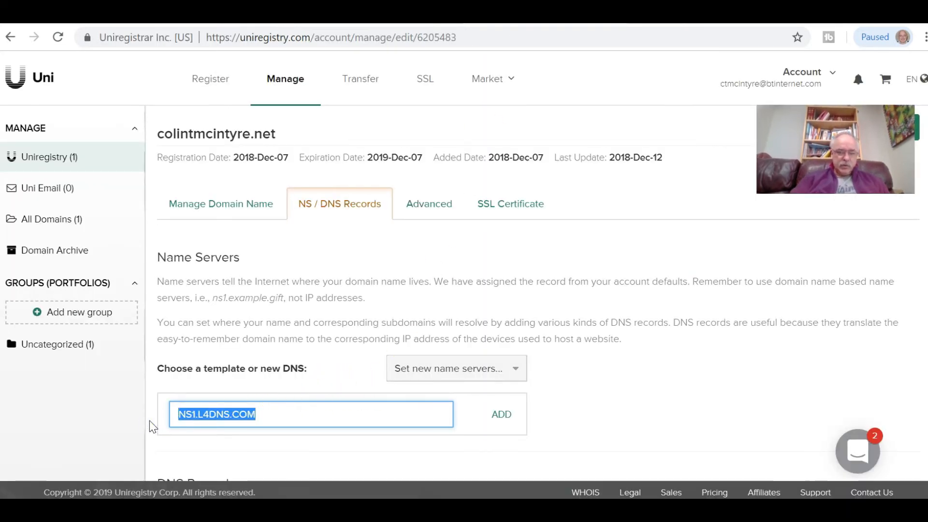
pyautogui.hotkey('ctrl', 'v')
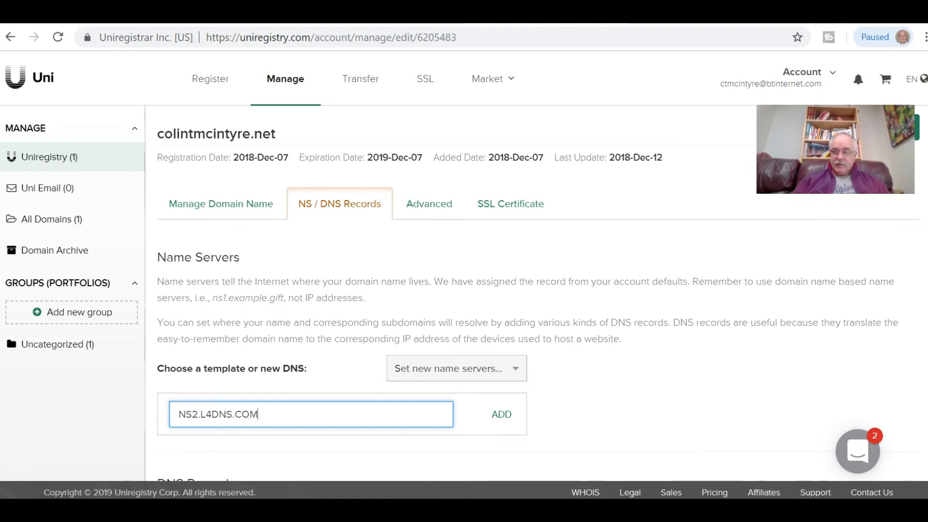
# Step: Return to the blog's General Configurations page in Builderall
pyautogui.scroll(-1, 532, 290)
pyautogui.scroll(-2, 527, 300)
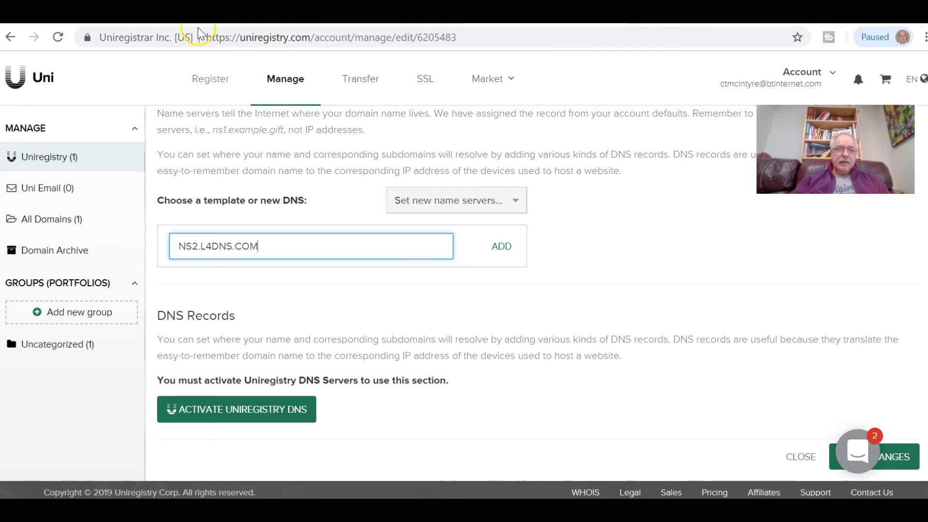
pyautogui.hotkey('ctrl', 'Tab')
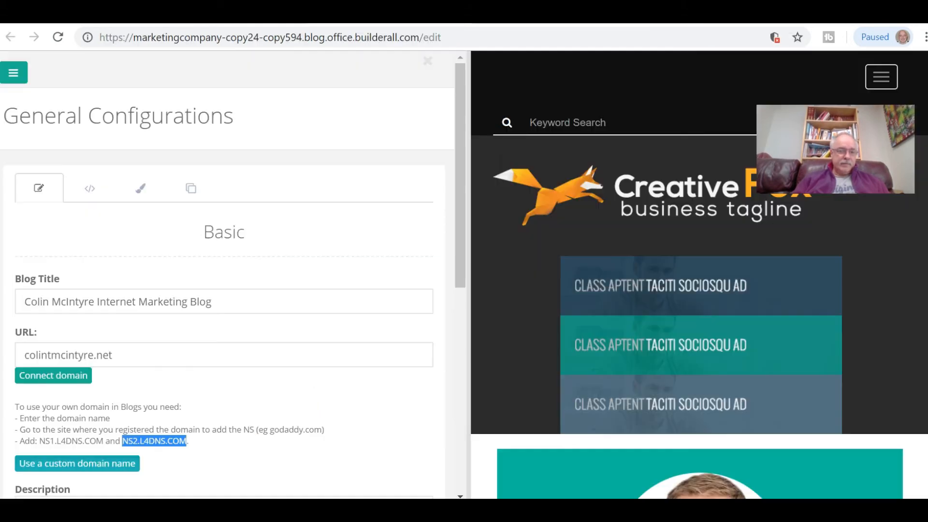